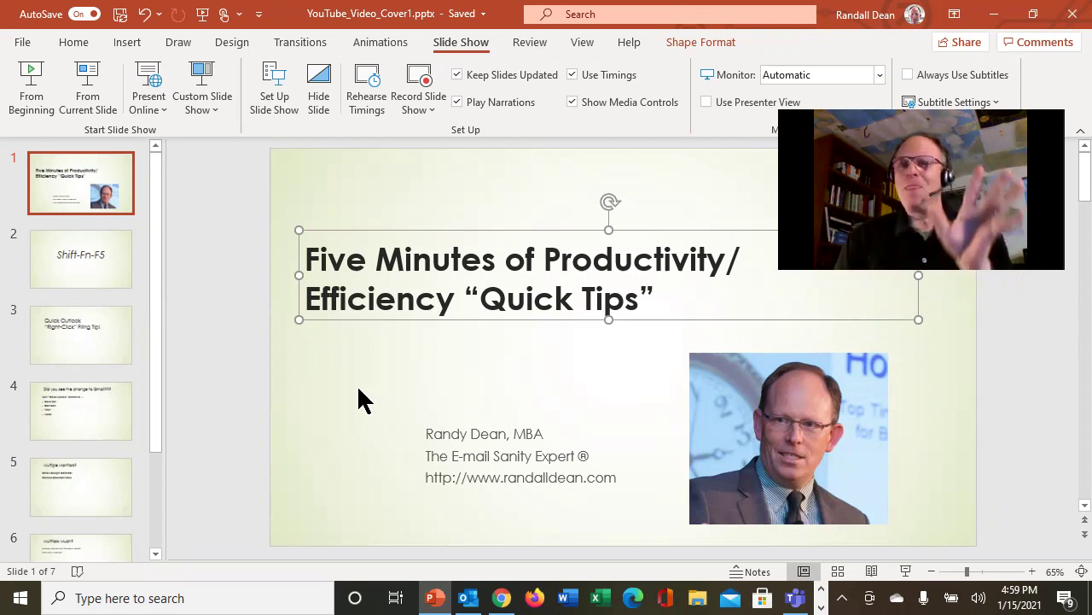
Step: Deselect the title placeholder on the title slide
click(338, 416)
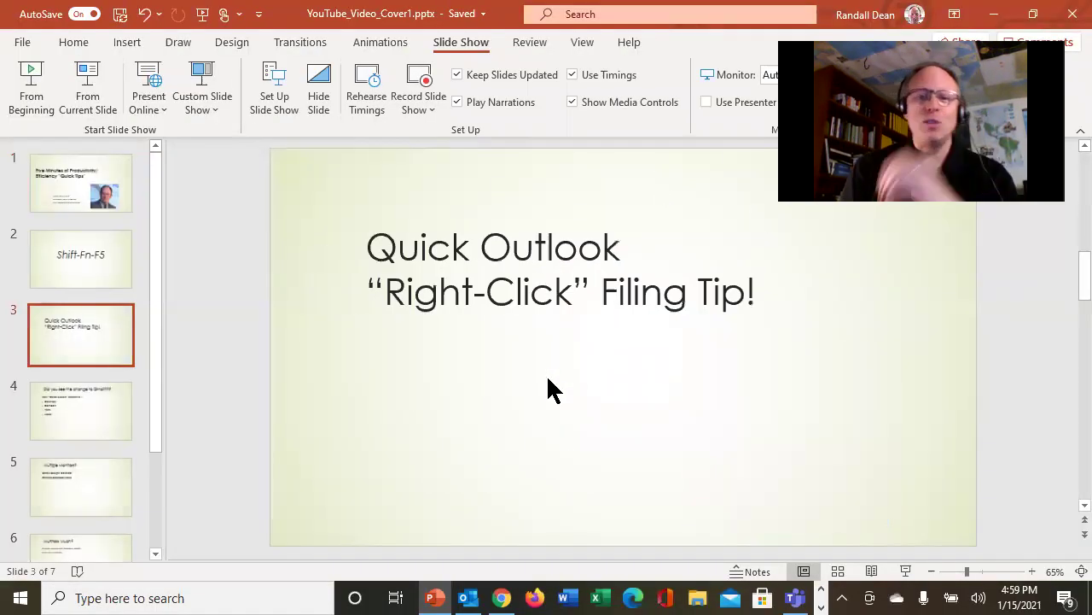
Step: File the Squirrel message into ! MRWA, then move the test e-mail to ! MSAE and undo it
click(467, 597)
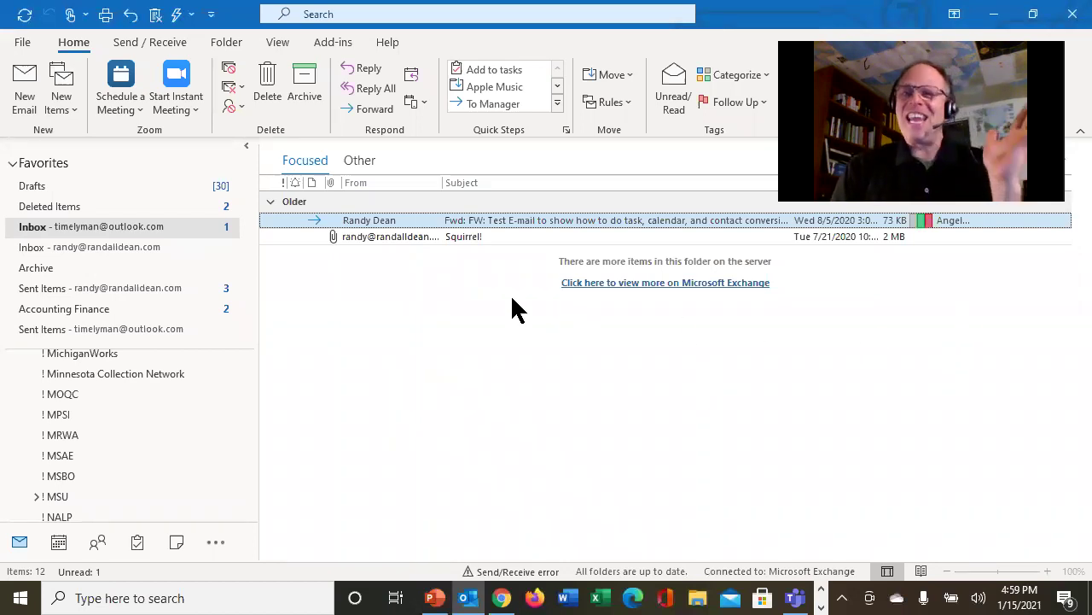
drag(412, 236, 171, 457)
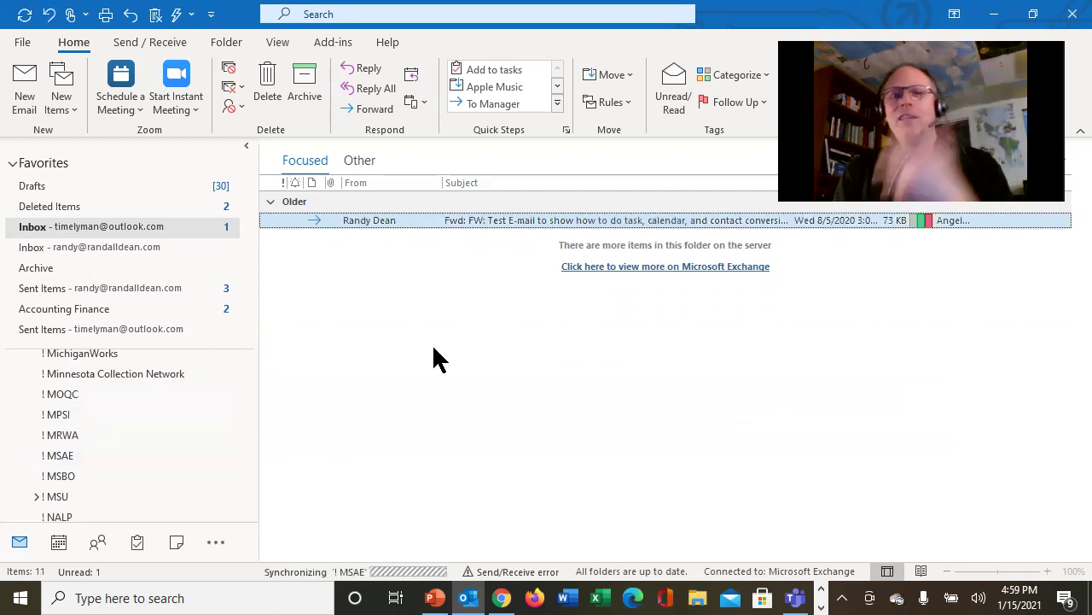
right_click(421, 229)
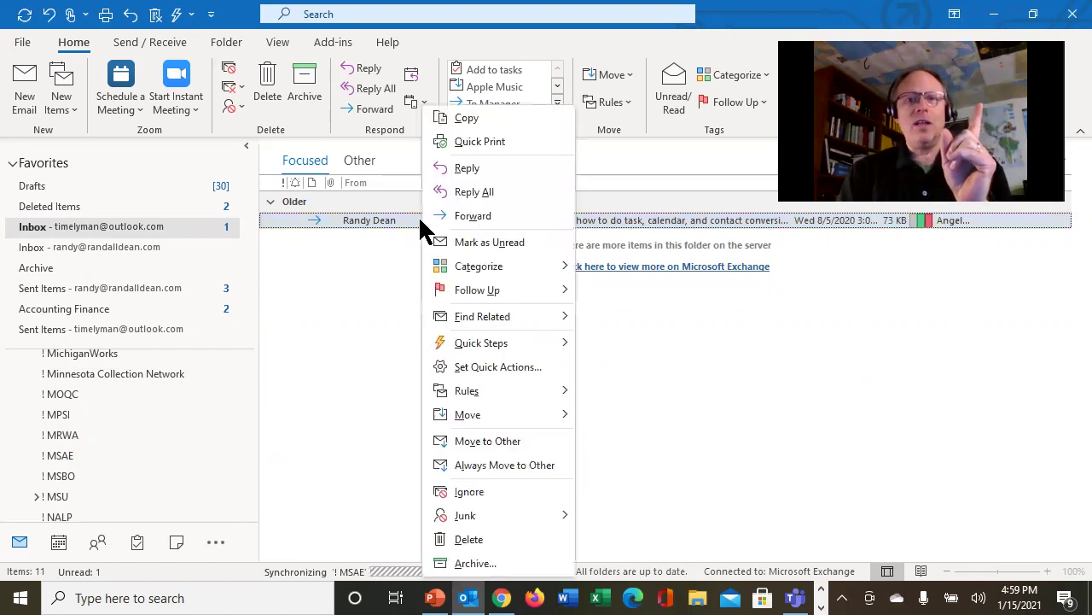
mouse_move(525, 427)
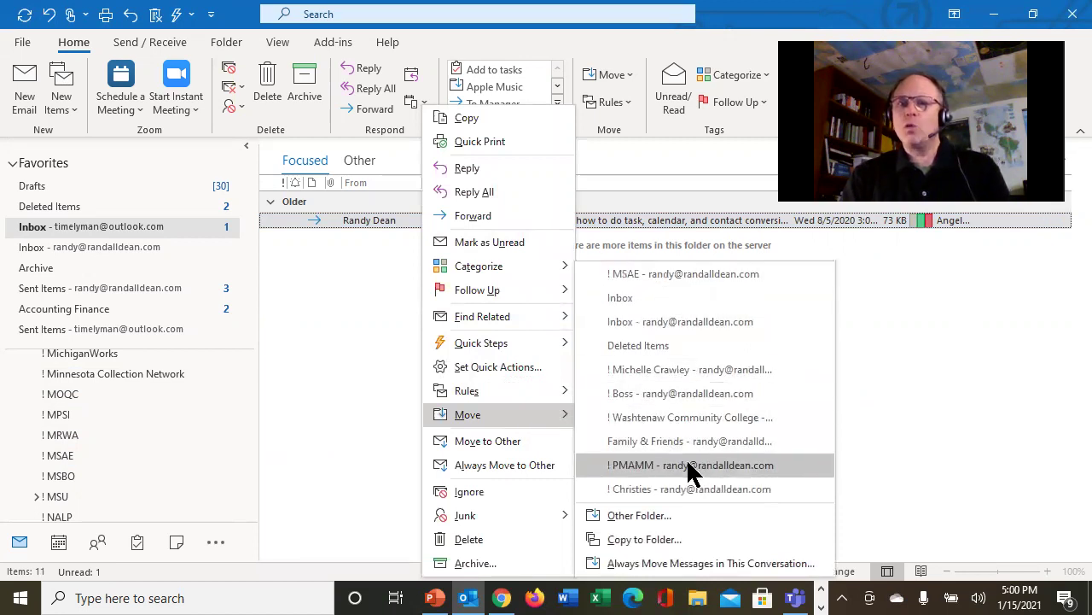
click(652, 275)
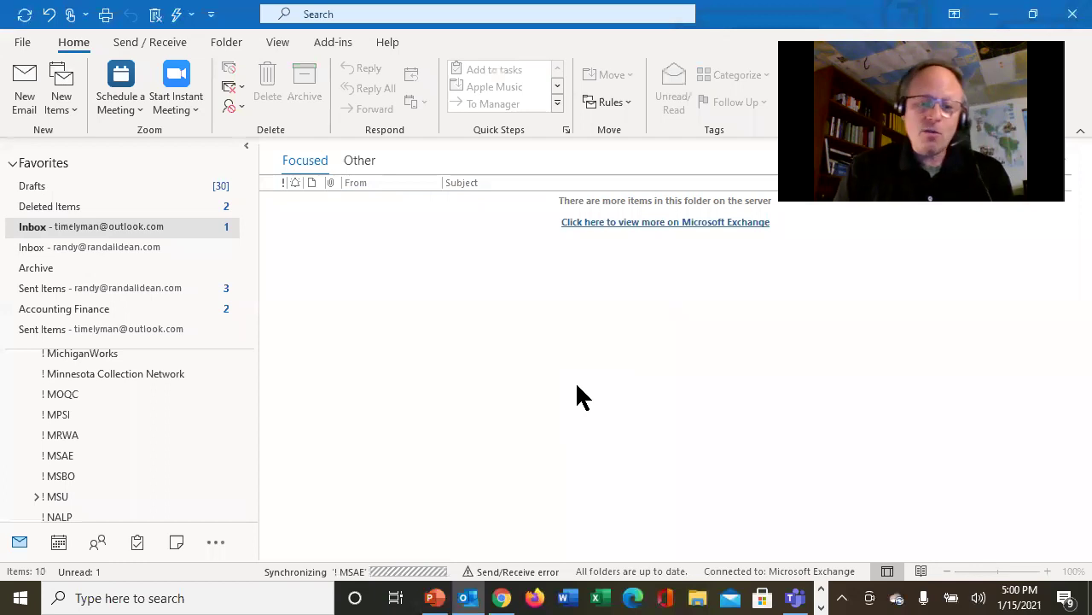
key(ctrl+z)
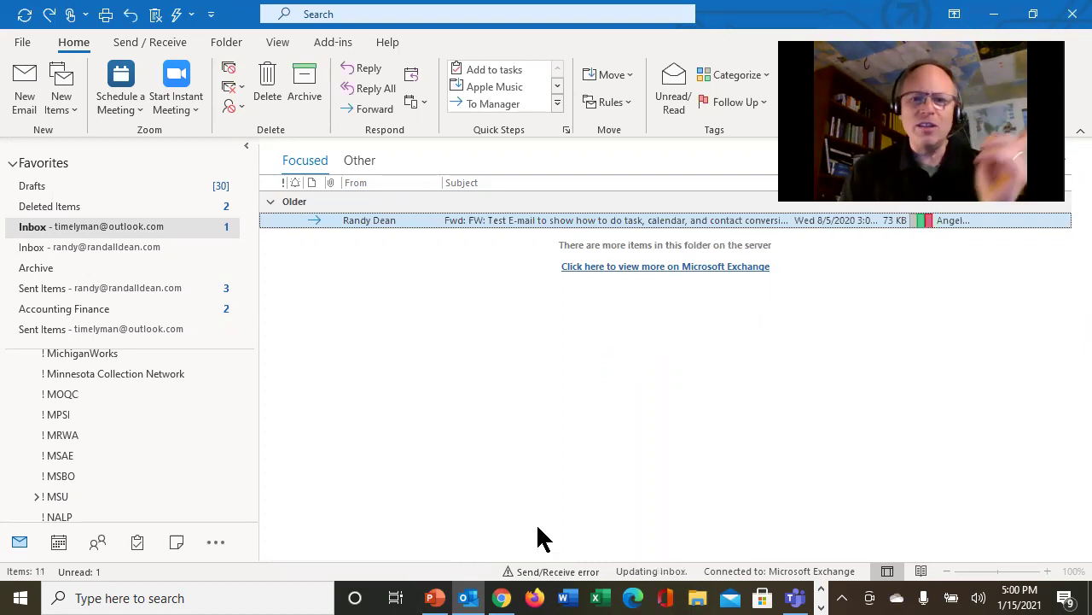
Step: Return to the deck and show slide 4, 'Did you see the change to Gmail???'
click(436, 598)
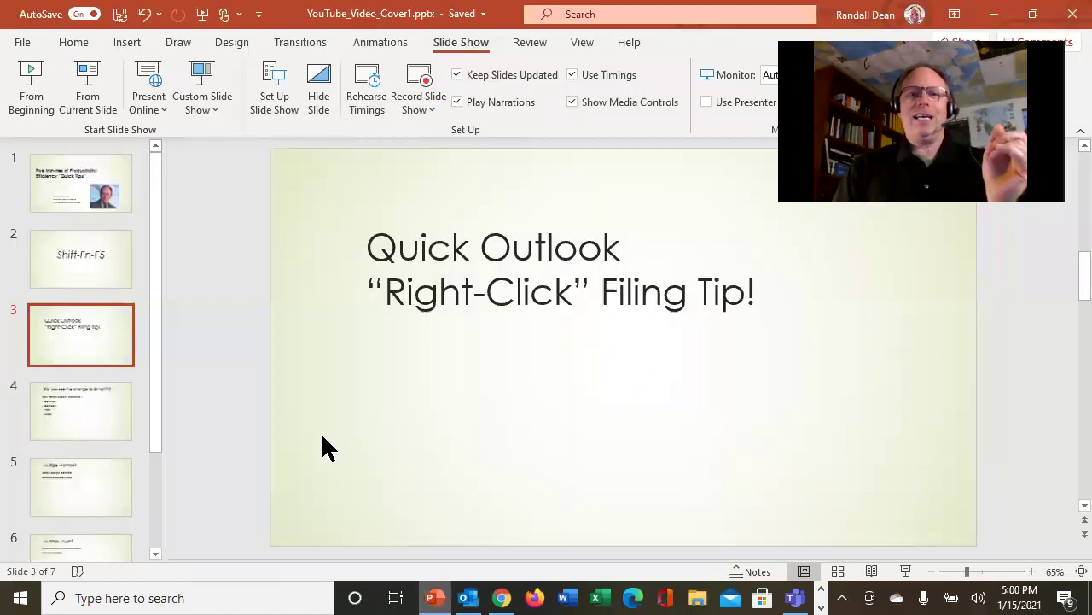
click(108, 386)
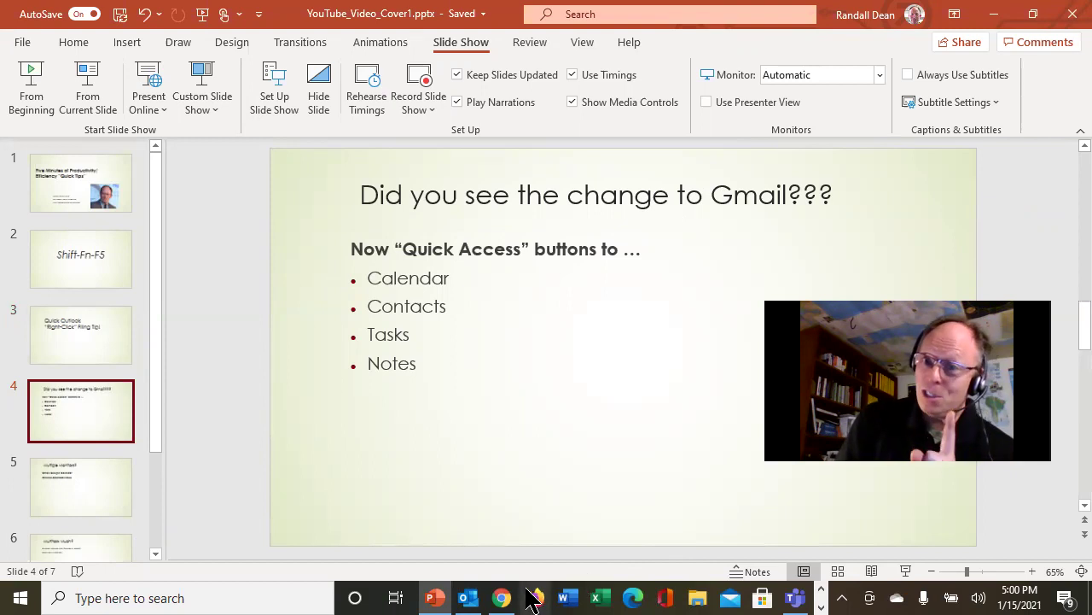
Step: Bring the Gmail inbox window, with its Tasks list open, to the front
mouse_move(509, 599)
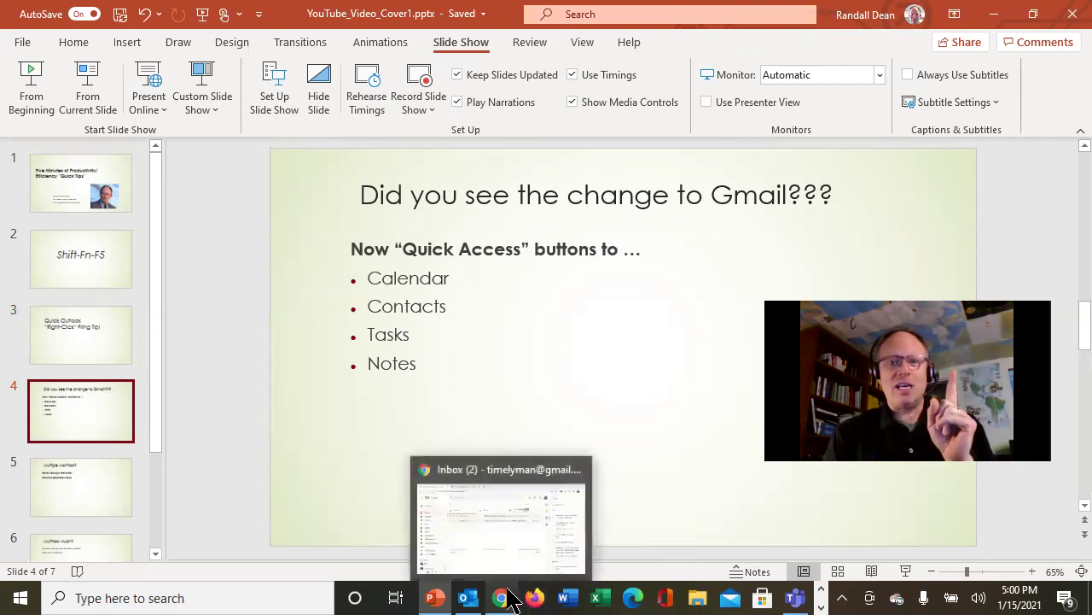
click(499, 490)
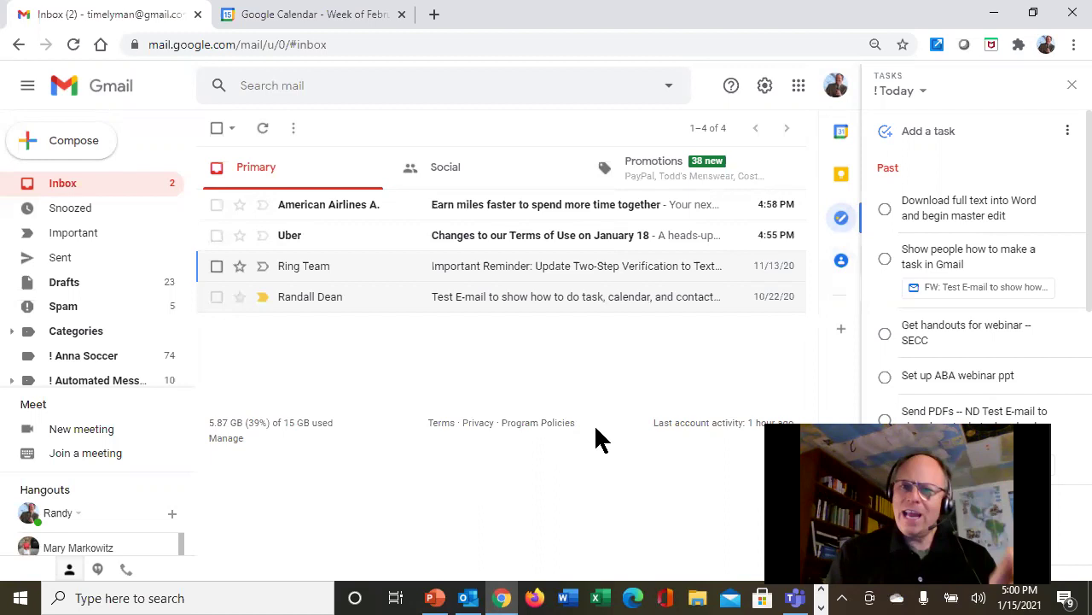
Step: Uncheck Compact Navigation in Outlook's Navigation Options so Mail, Calendar and the others show as words
click(468, 598)
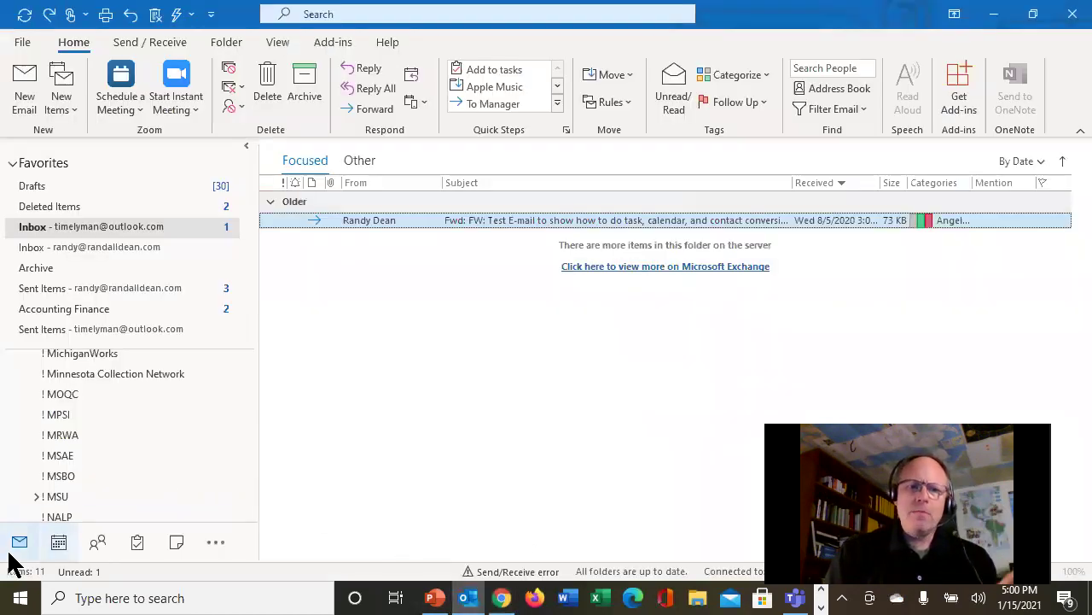
mouse_move(61, 546)
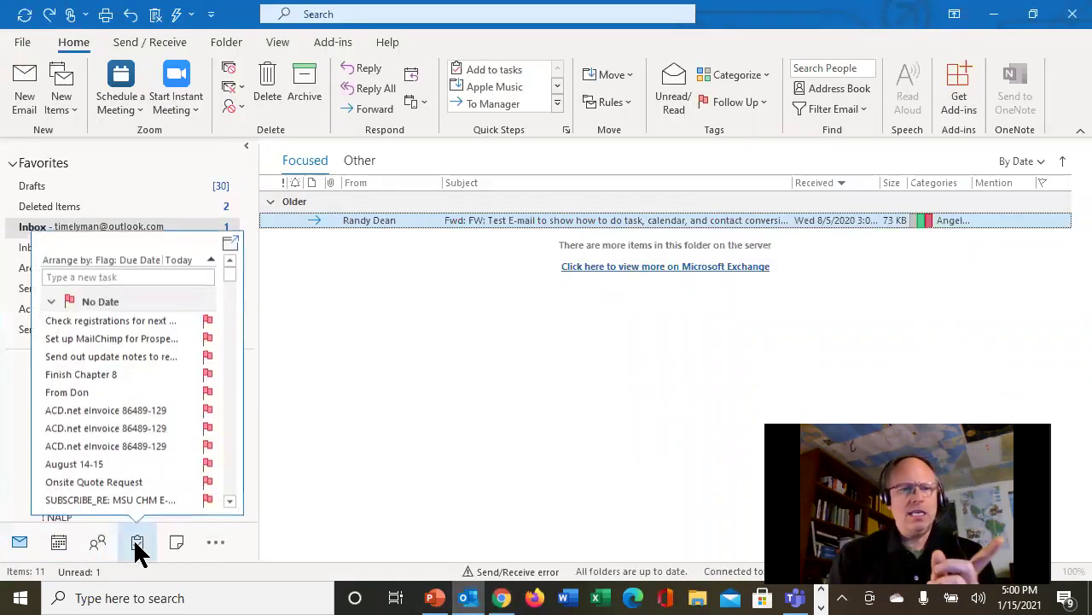
click(216, 546)
click(273, 480)
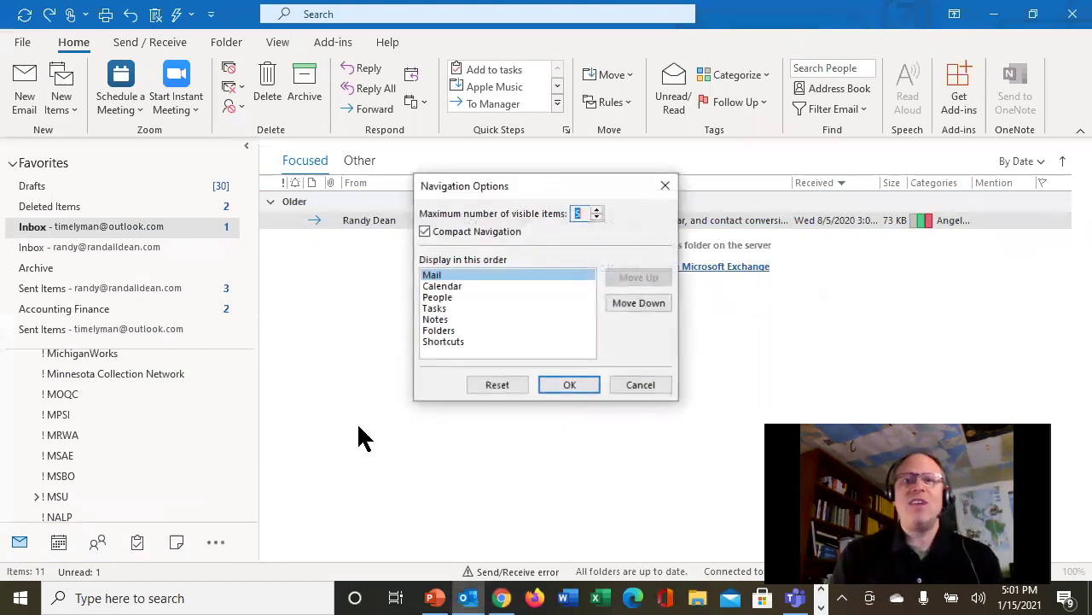
click(425, 233)
click(575, 385)
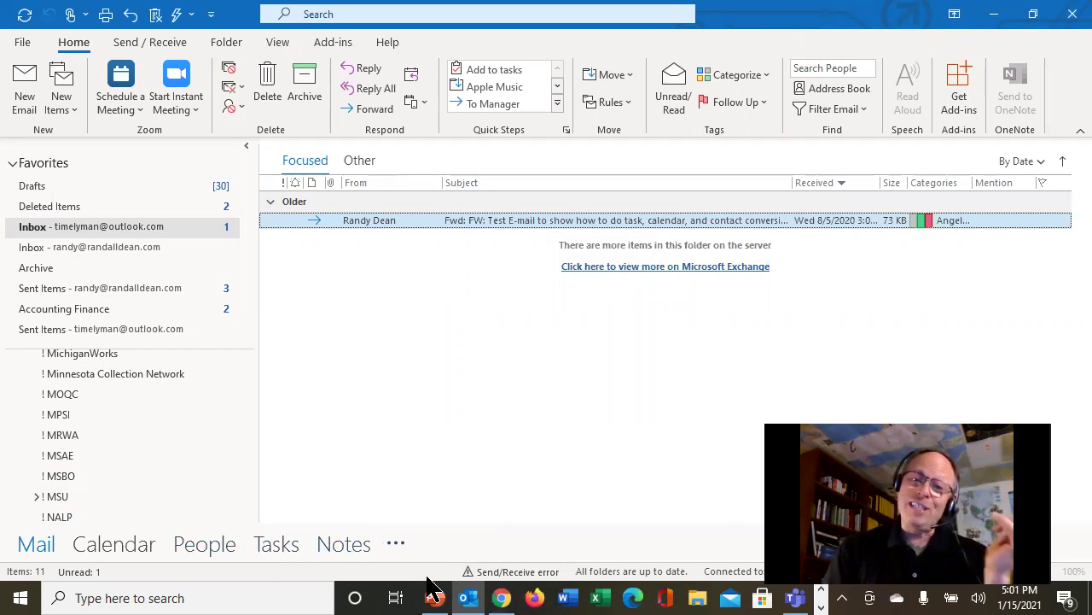
Step: Open Gmail's side-panel calendar in its own tab for January 10–16, 2021, then return to slide 5
click(502, 600)
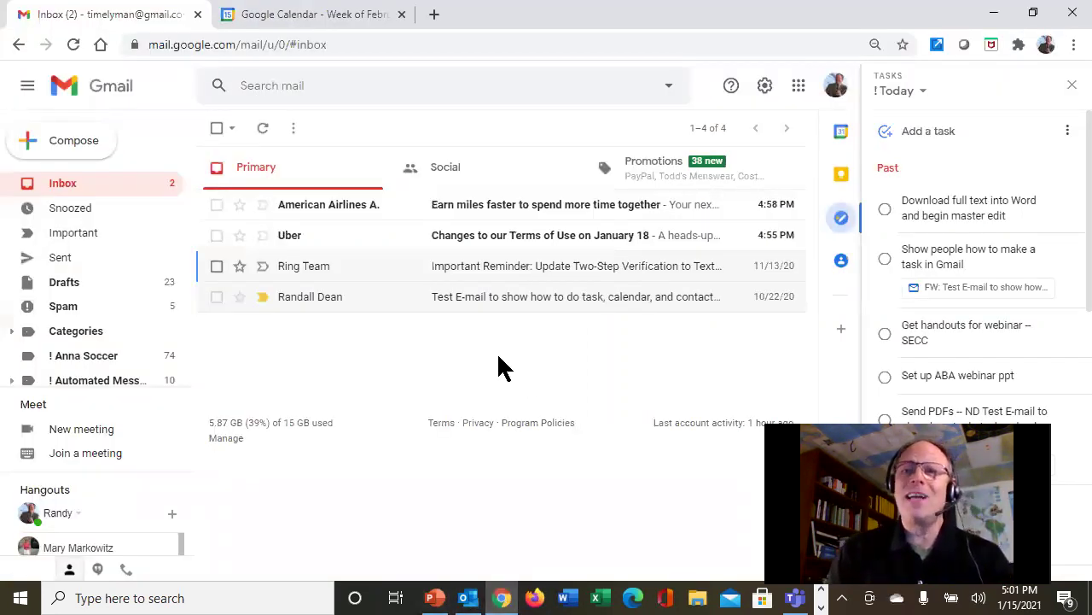
click(840, 132)
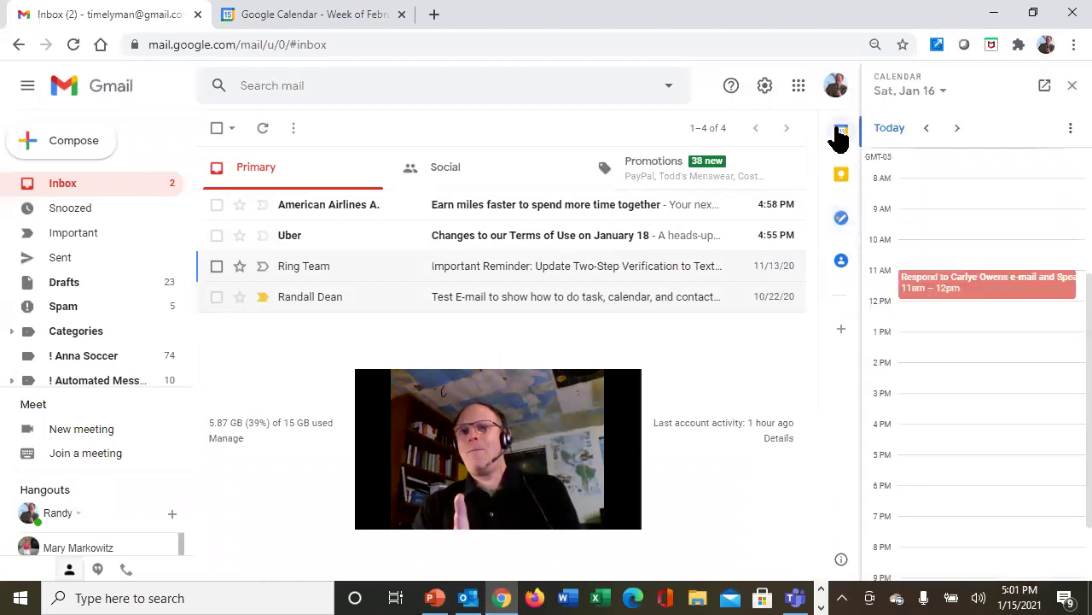
click(842, 179)
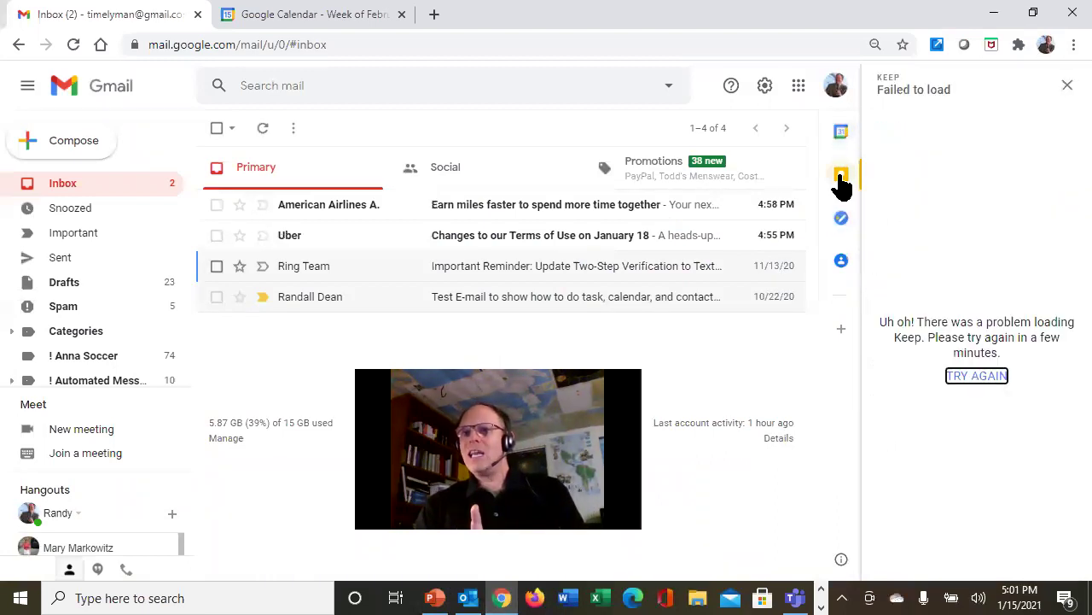
click(839, 134)
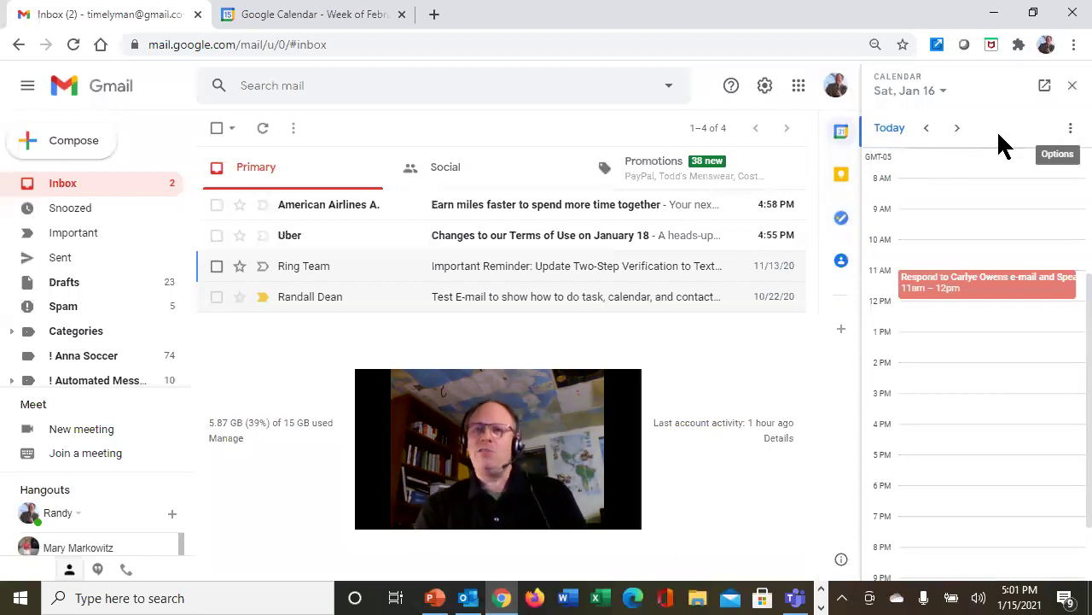
click(1047, 85)
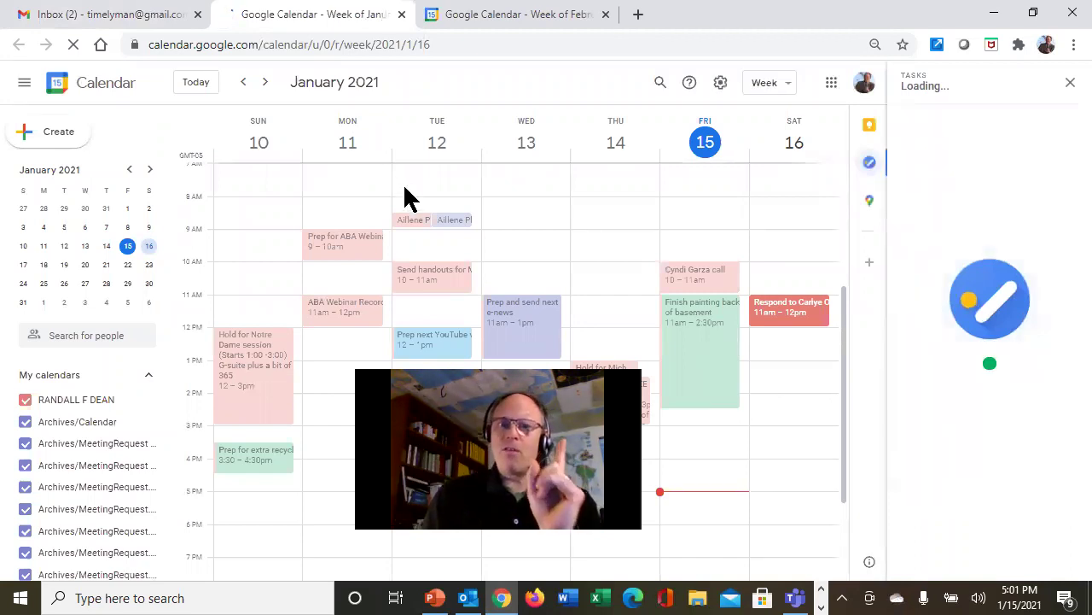
click(435, 587)
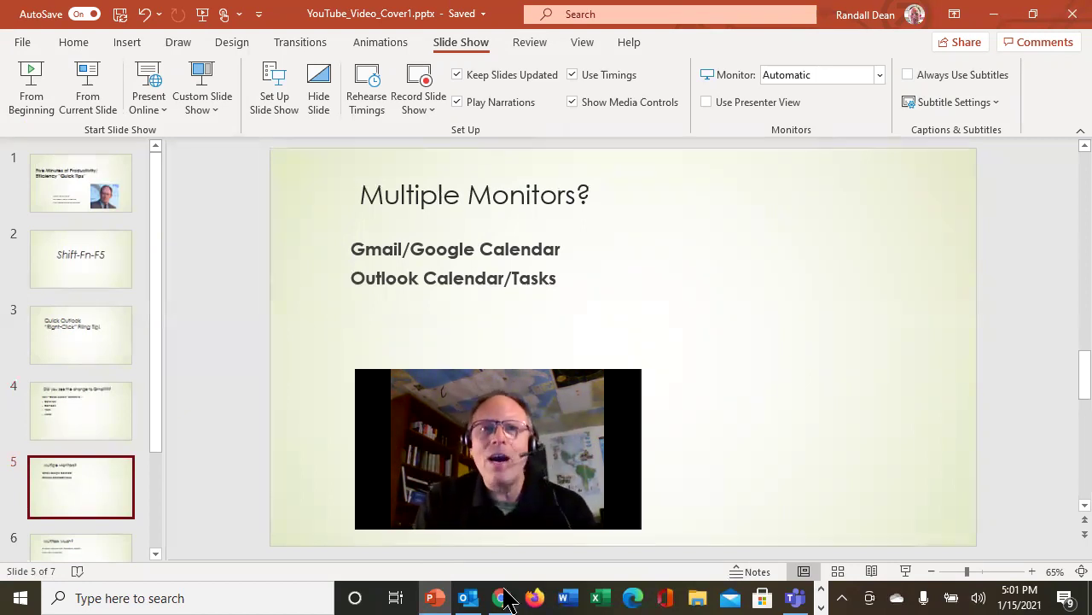
Step: Alt+Tab to the Google Calendar window showing the week of January 10–16, 2021
key(alt+Tab)
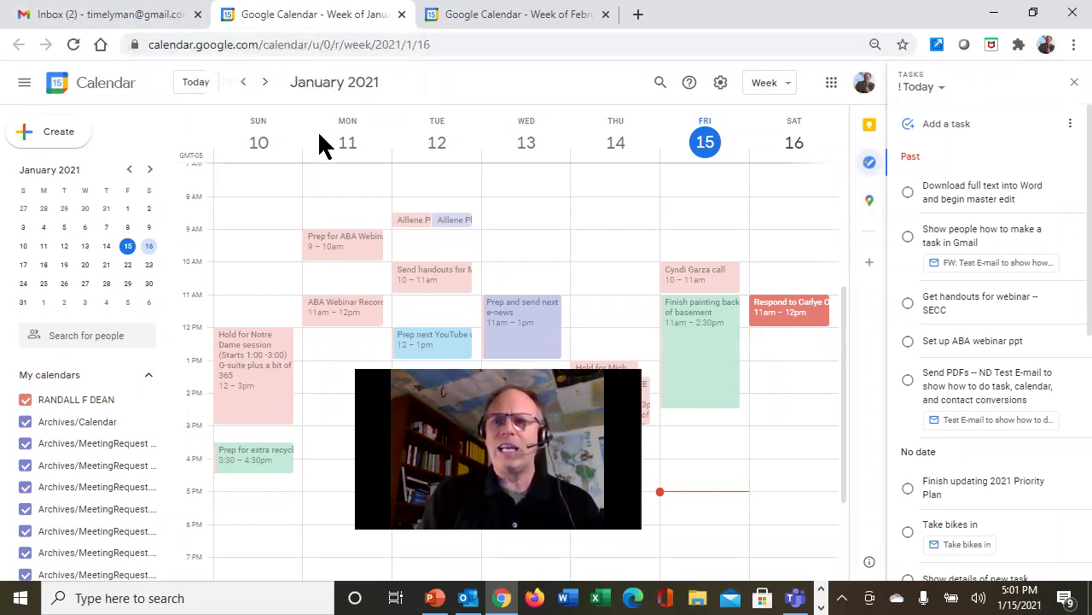
Step: Move the January week tab right, show Tasks beside Gmail, view the February 21–27 week, then bring up Outlook
key(ctrl+shift+Page_Down)
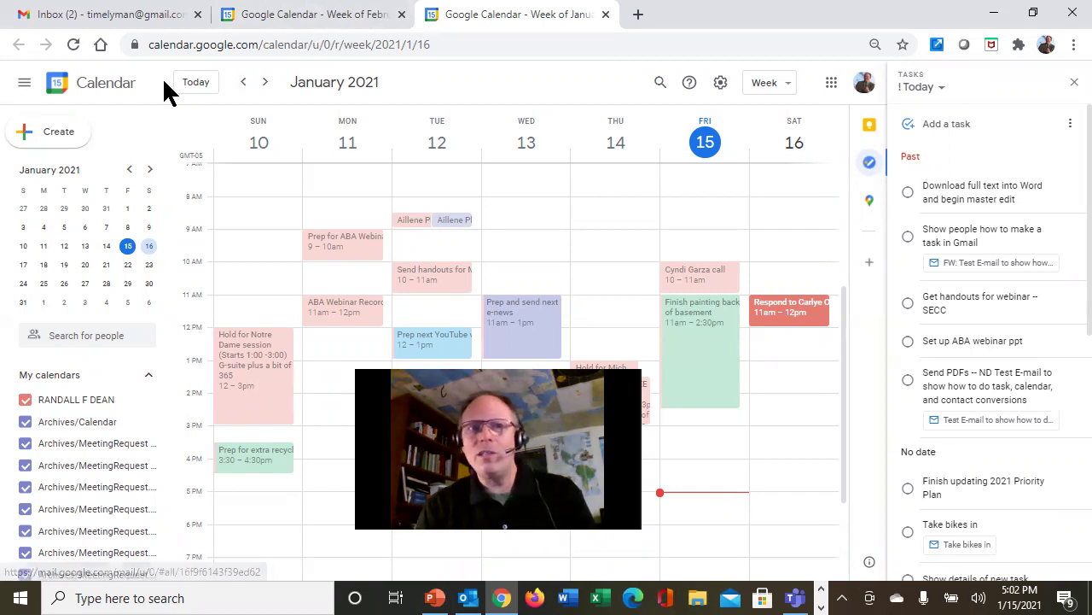
click(122, 17)
click(840, 218)
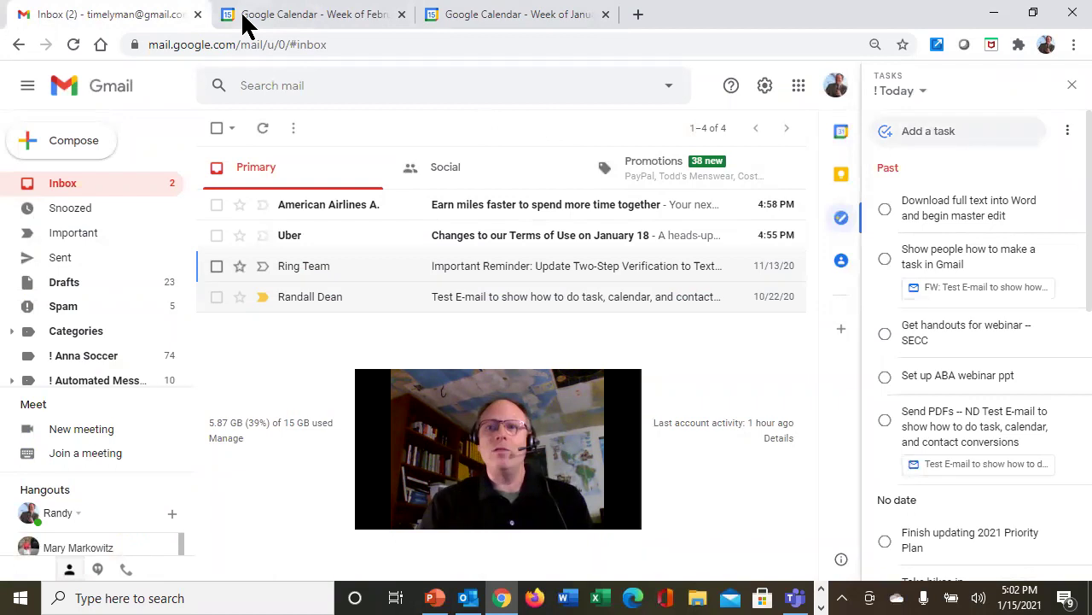
key(ctrl+Tab)
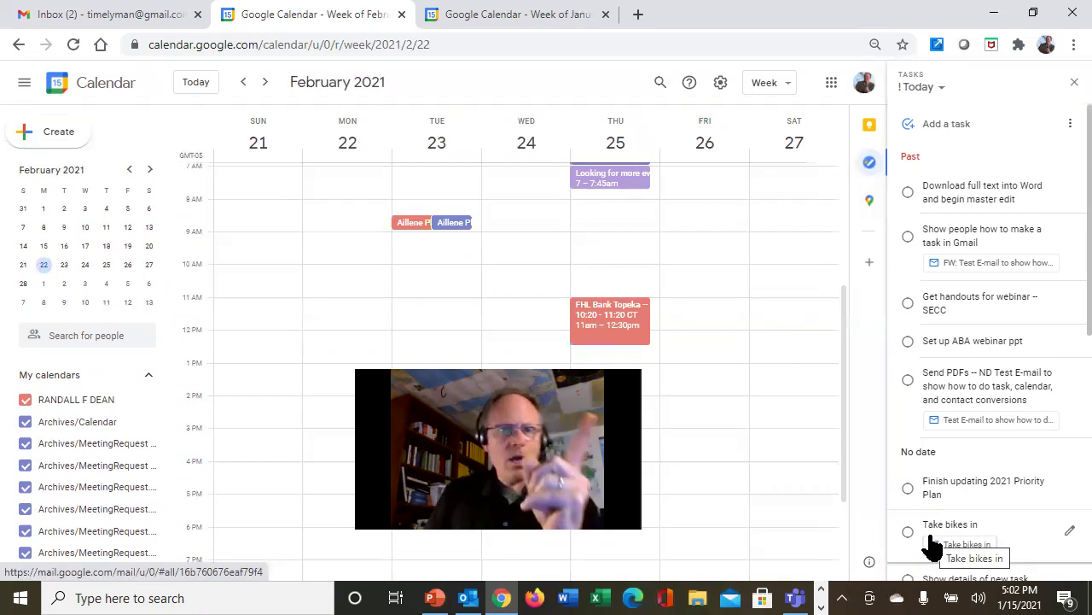
click(468, 598)
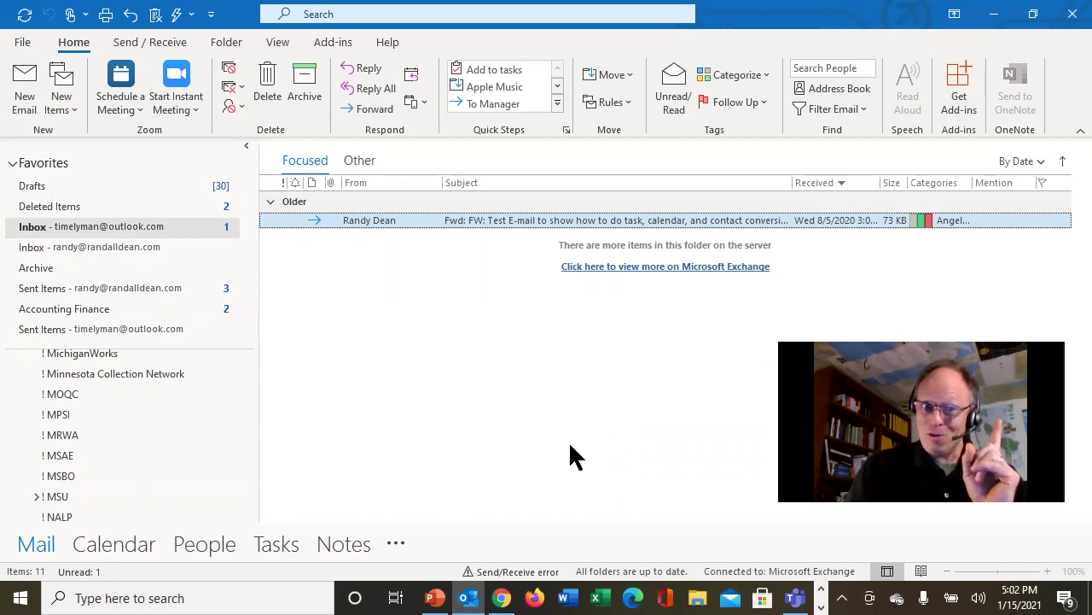
right_click(110, 547)
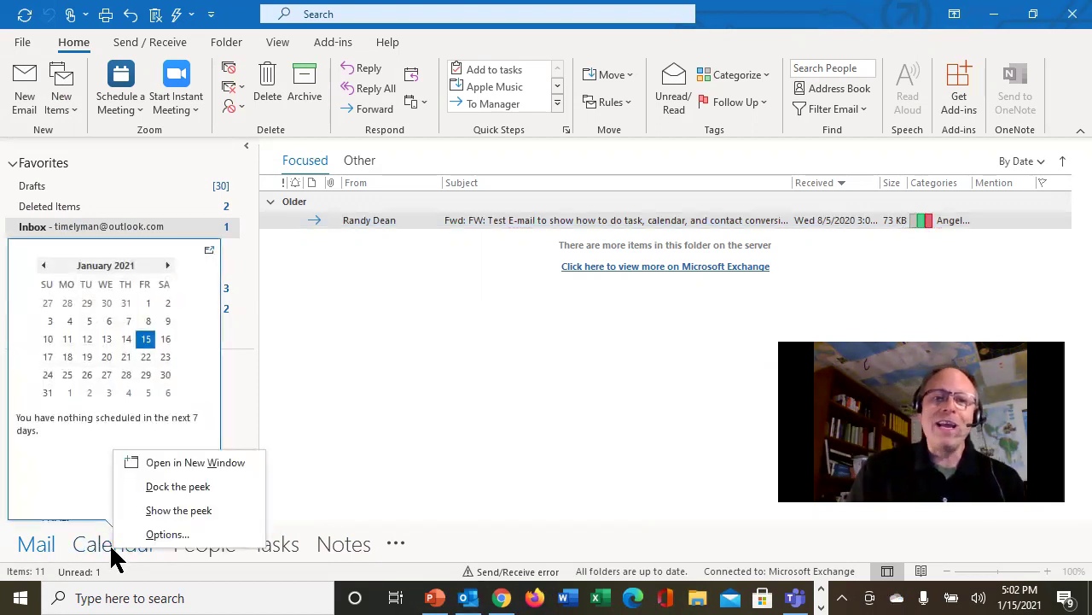
click(214, 463)
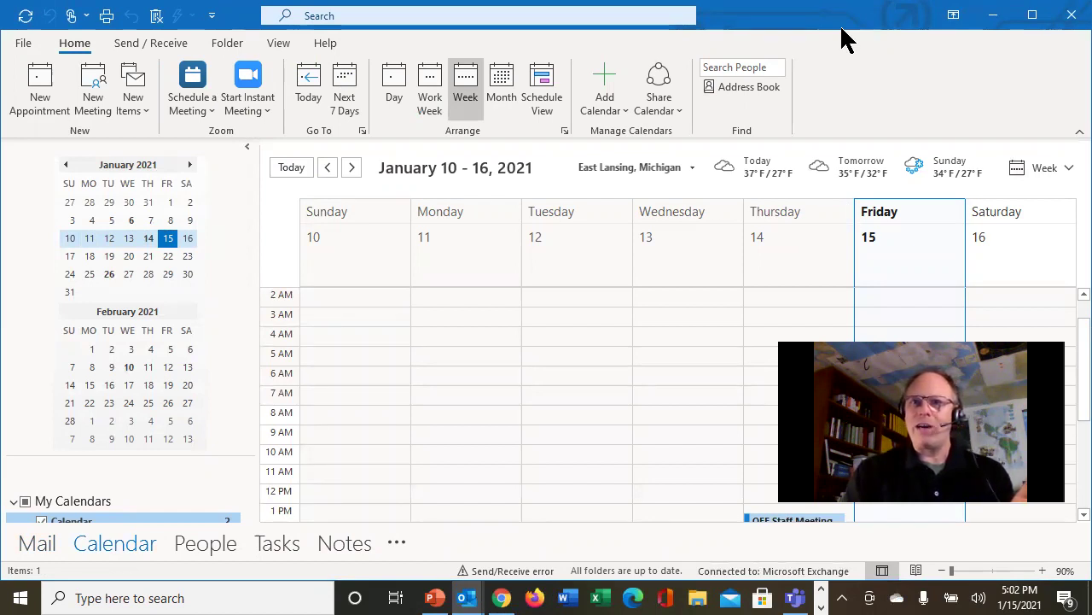
drag(841, 28, 982, 59)
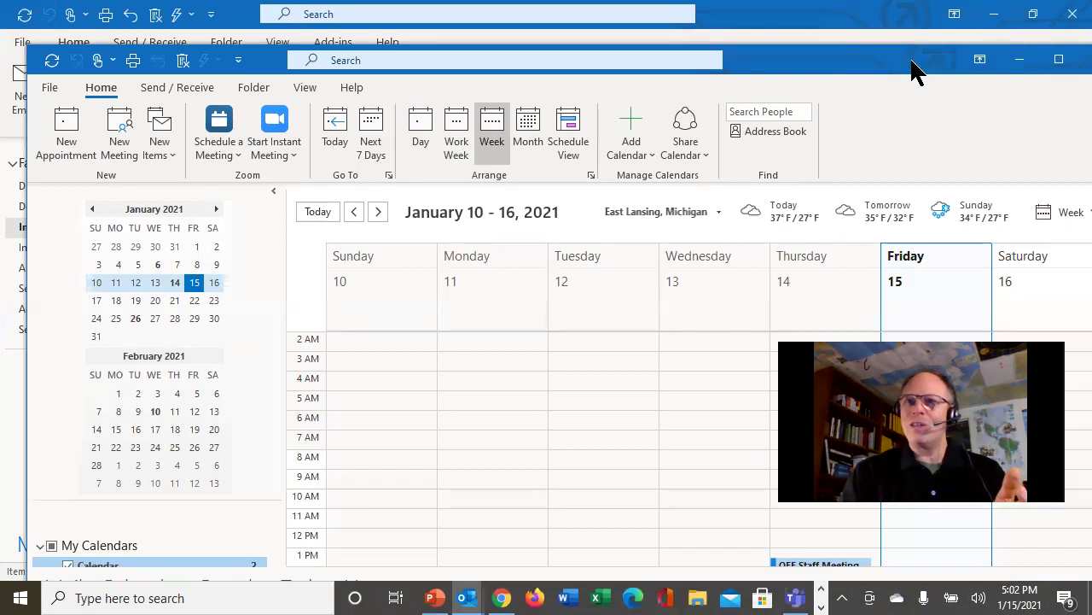
drag(919, 73, 875, 85)
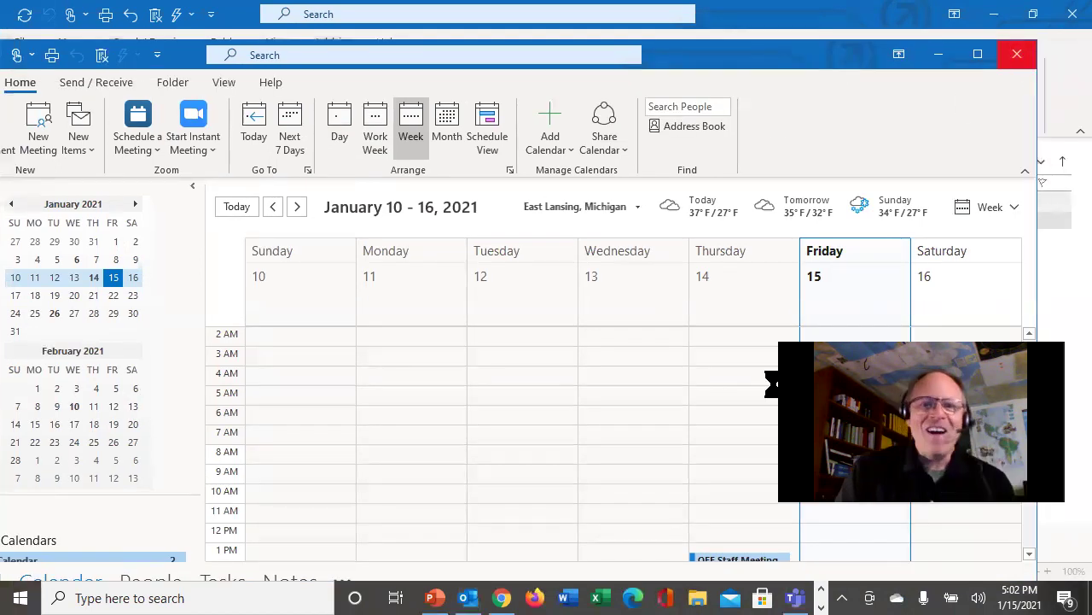
Step: Present slide 6, 'Multitask Much?', from the current slide, then end the show
click(437, 595)
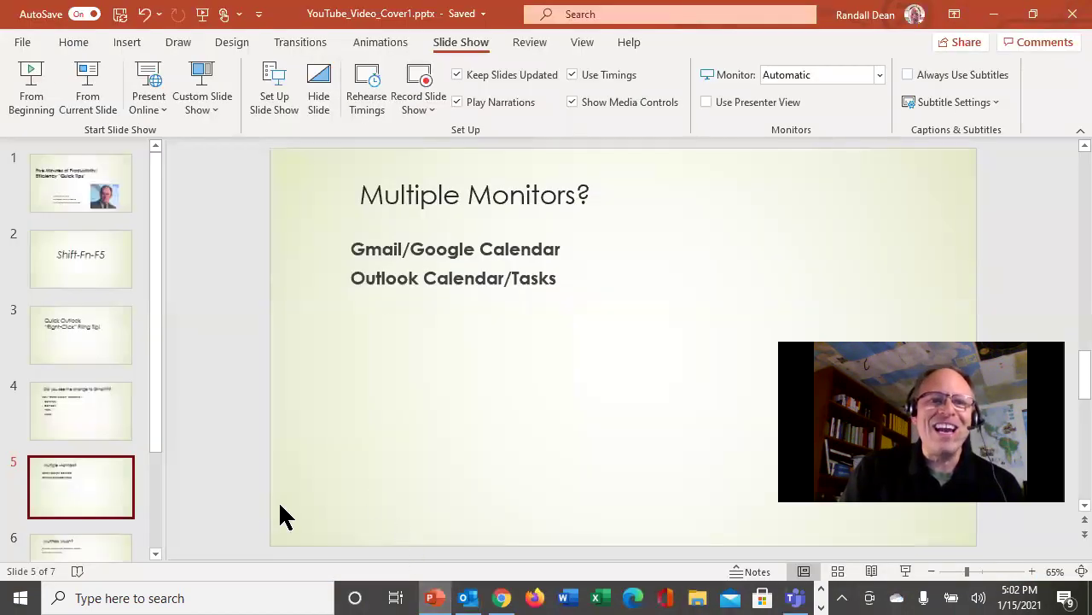
click(93, 543)
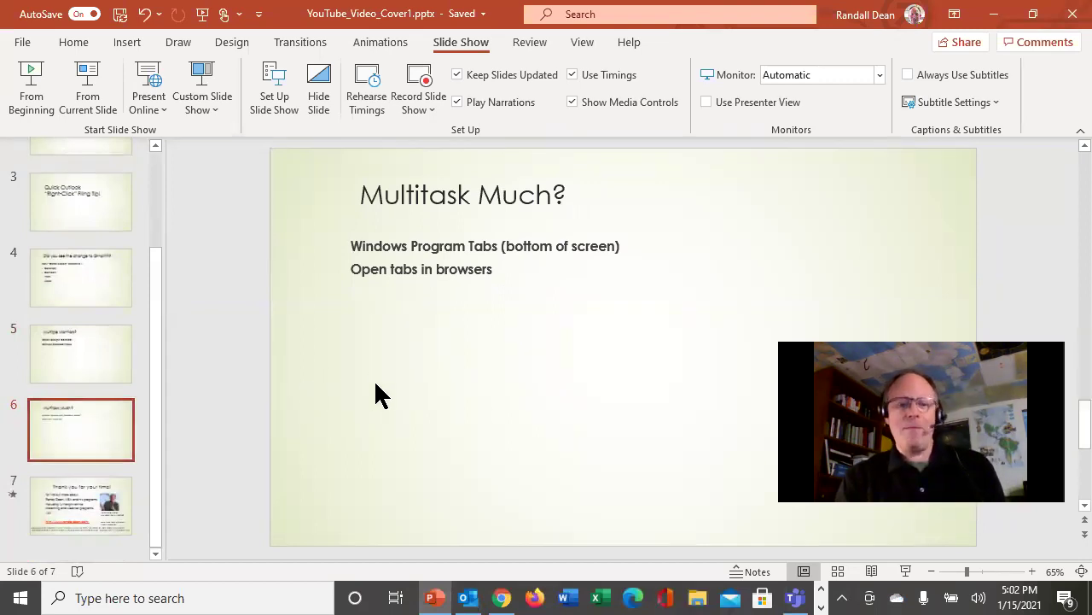
key(shift+F5)
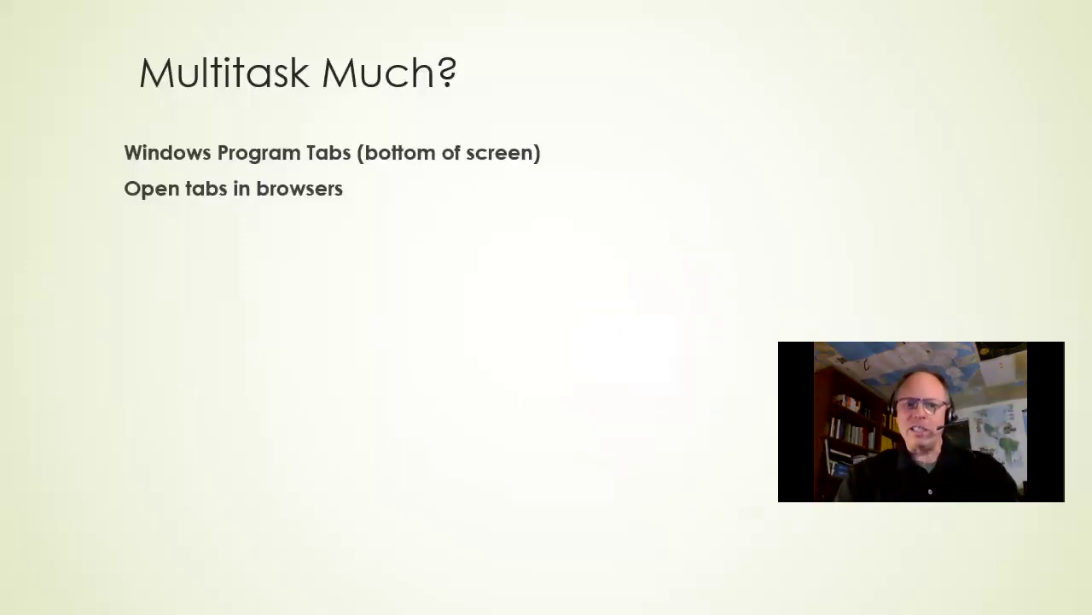
key(Escape)
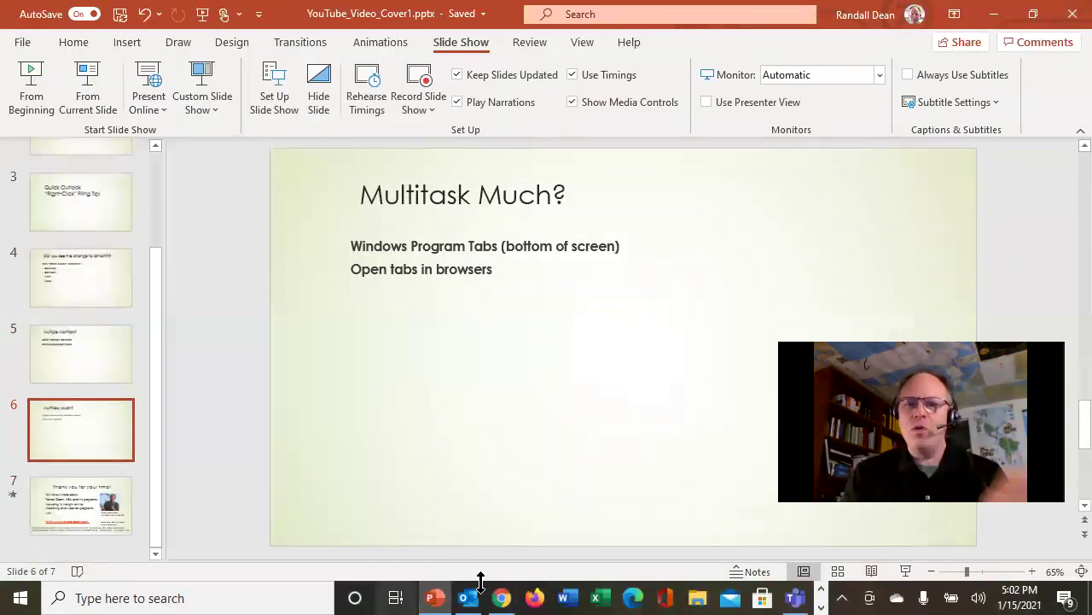
Step: Reorder the taskbar so Edge follows PowerPoint and Chrome sits later, then switch to Google Calendar
mouse_move(437, 597)
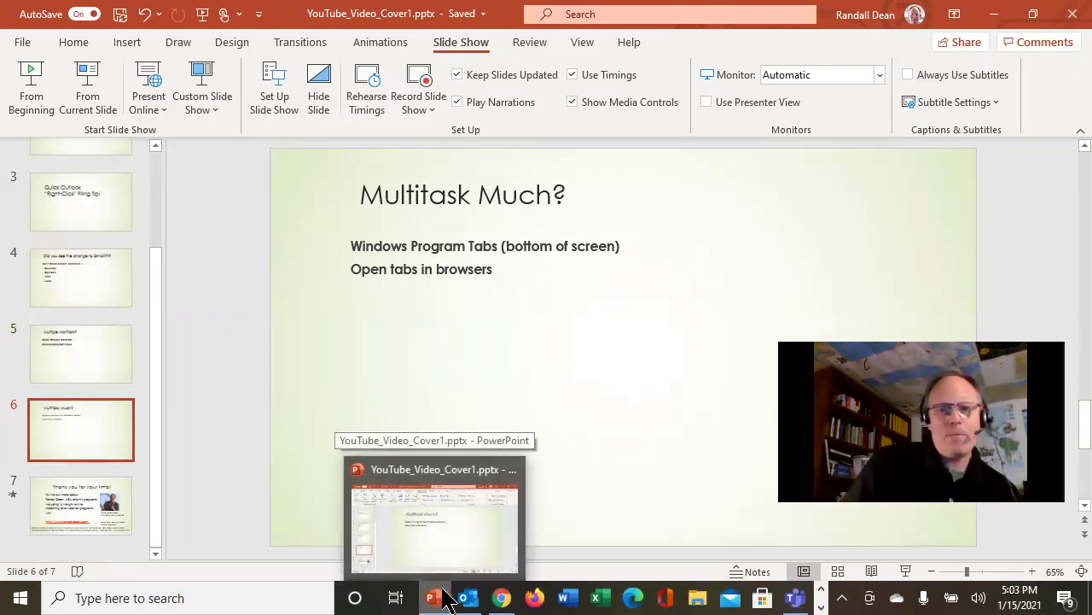
mouse_move(478, 599)
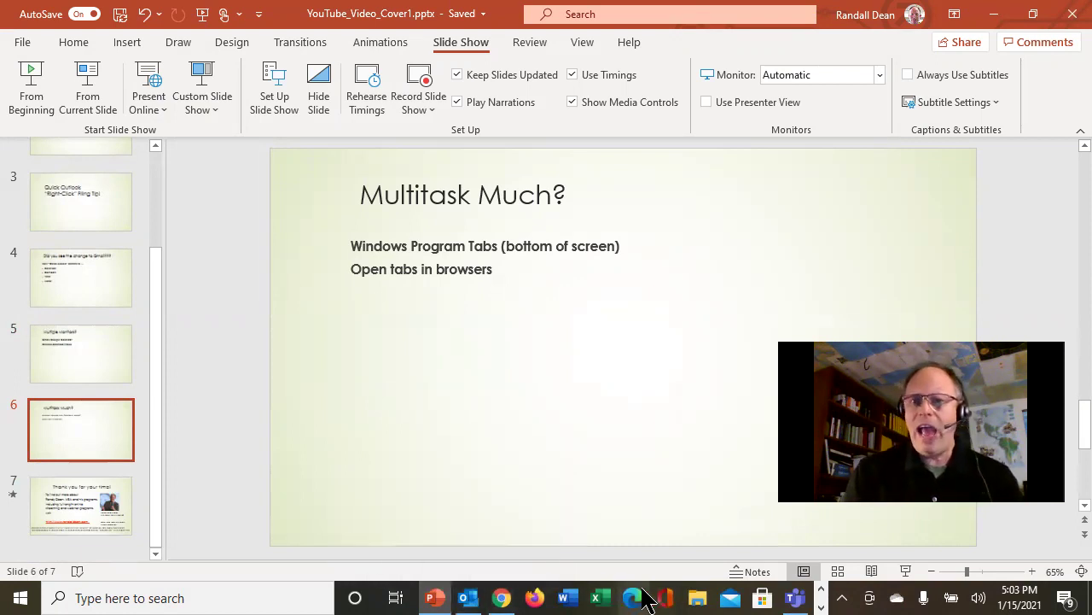
drag(647, 600, 469, 600)
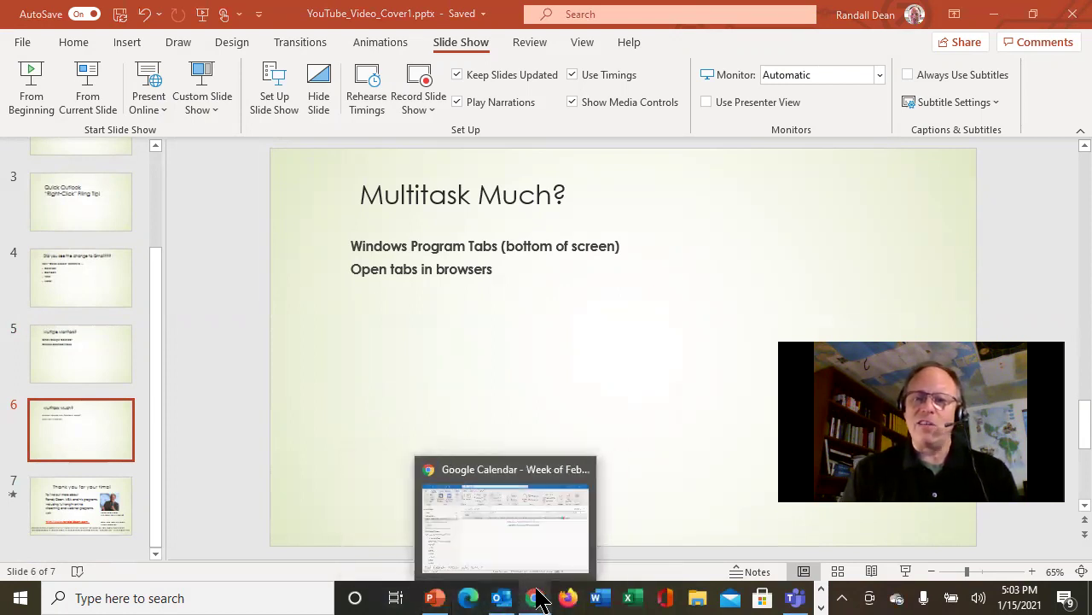
drag(668, 600, 683, 599)
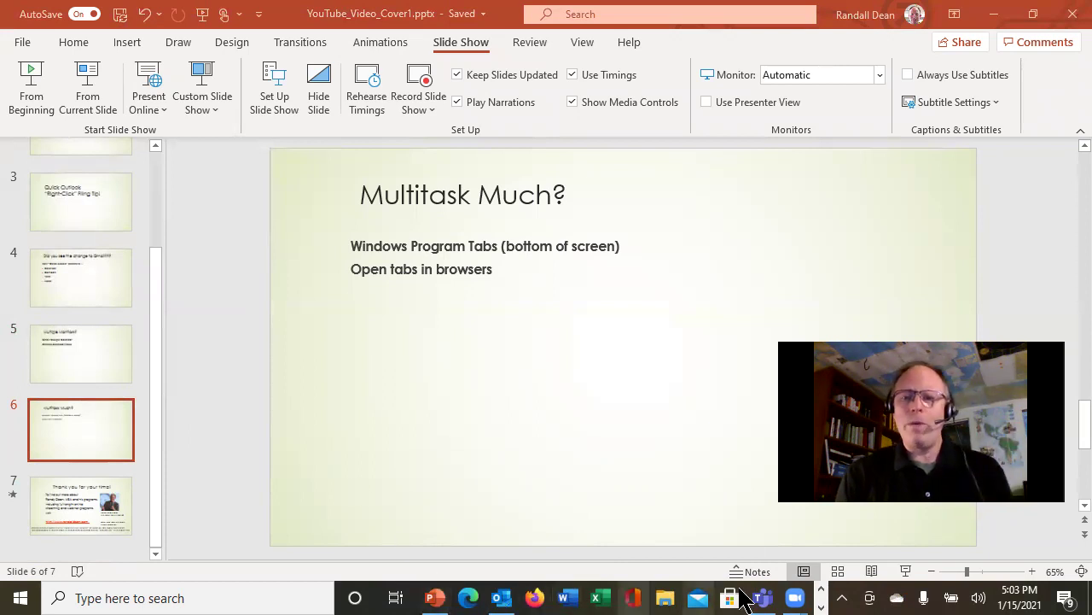
click(437, 597)
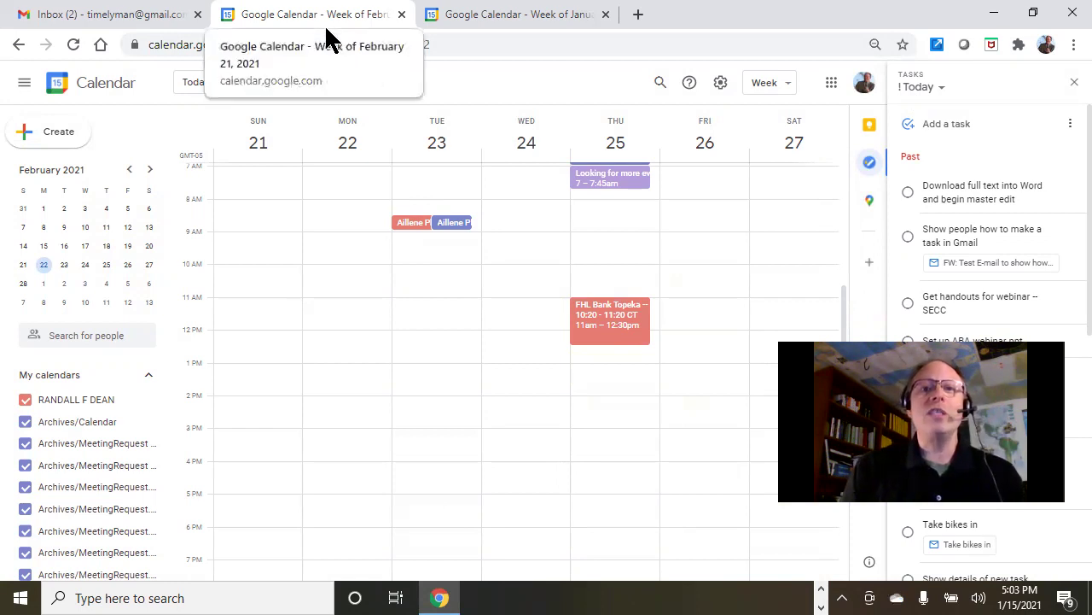
Step: Move the February week Calendar tab to the far left, then bring the PowerPoint deck forward
drag(324, 15, 102, 12)
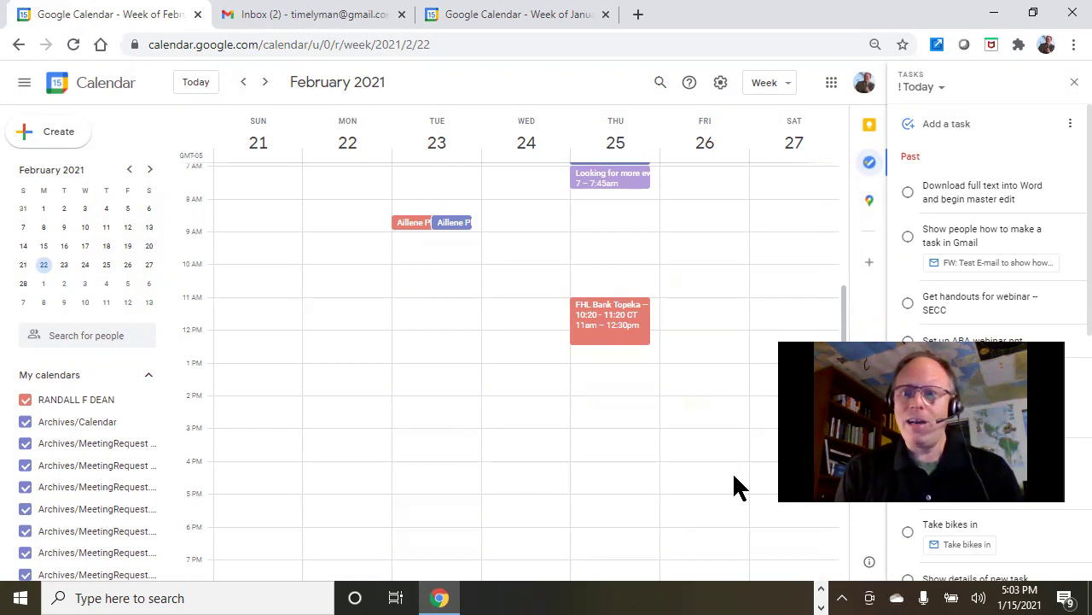
click(825, 595)
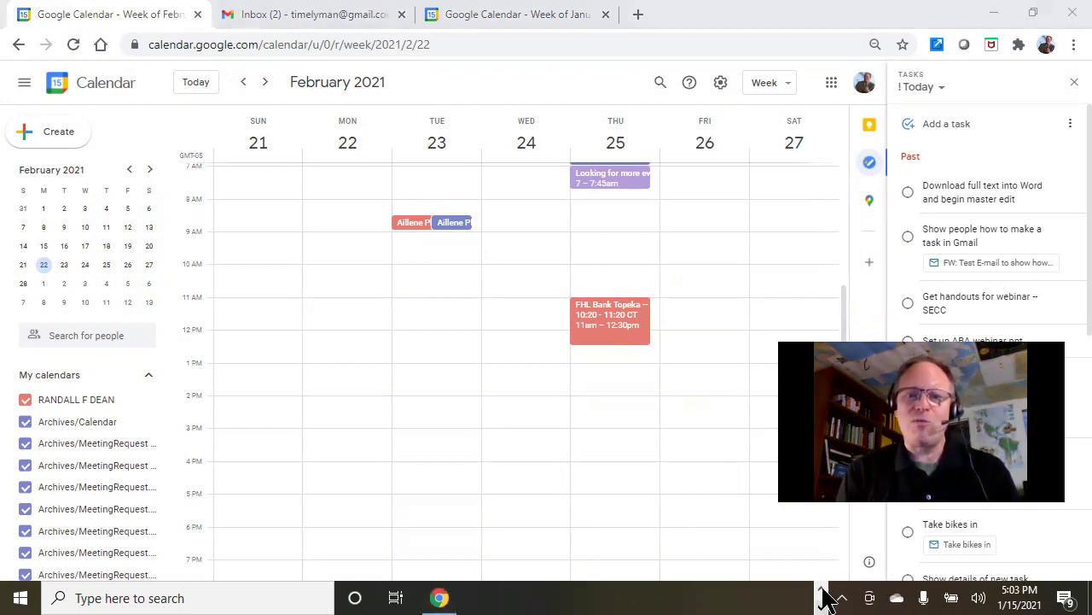
click(824, 597)
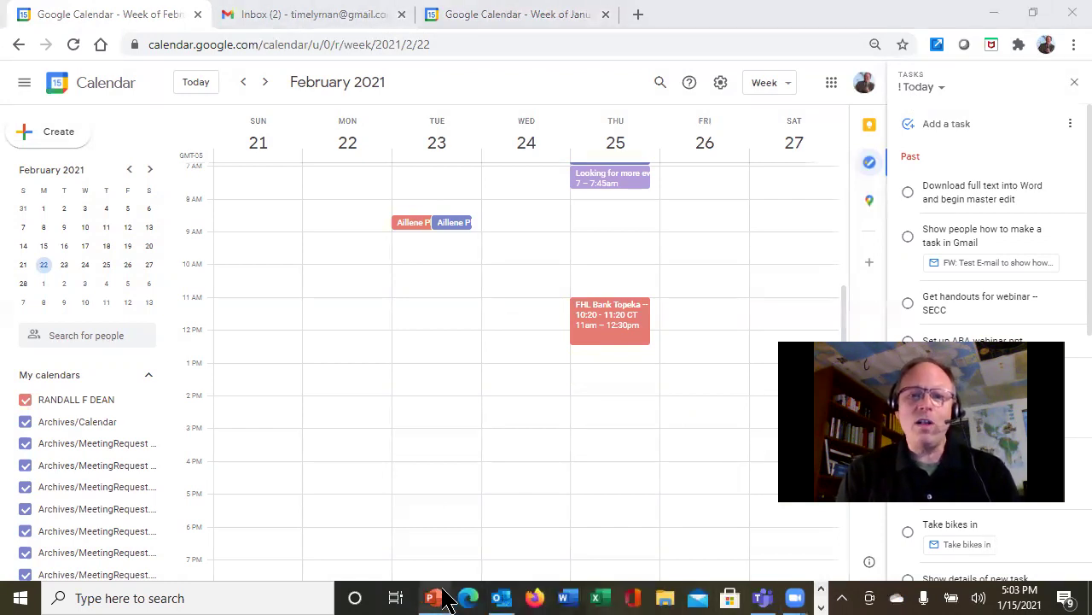
click(435, 597)
Step: Display slide 7 of 7, 'Thank you for your time!'
click(122, 488)
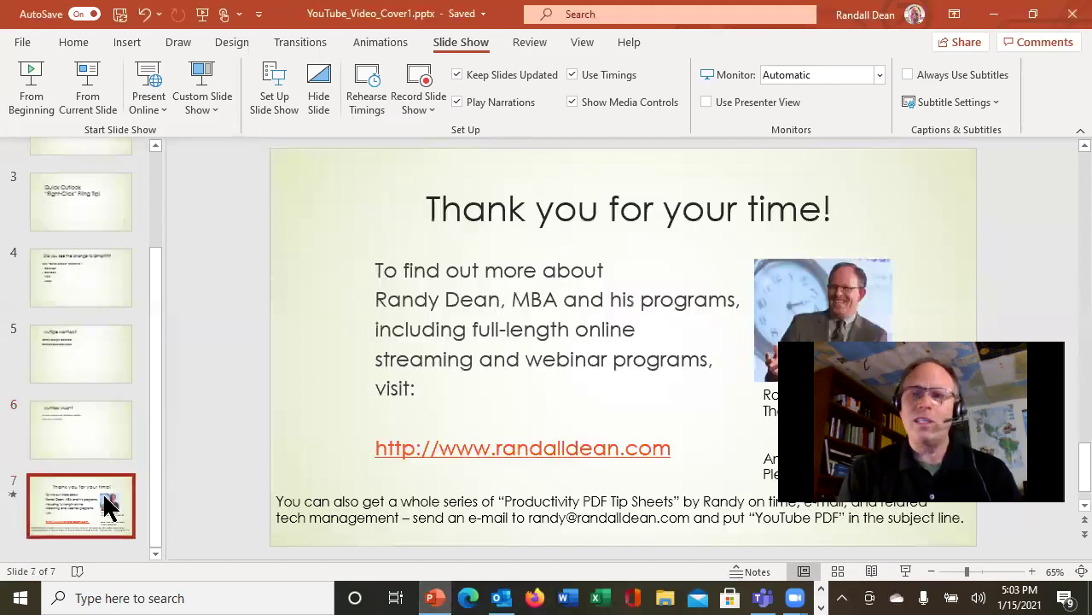